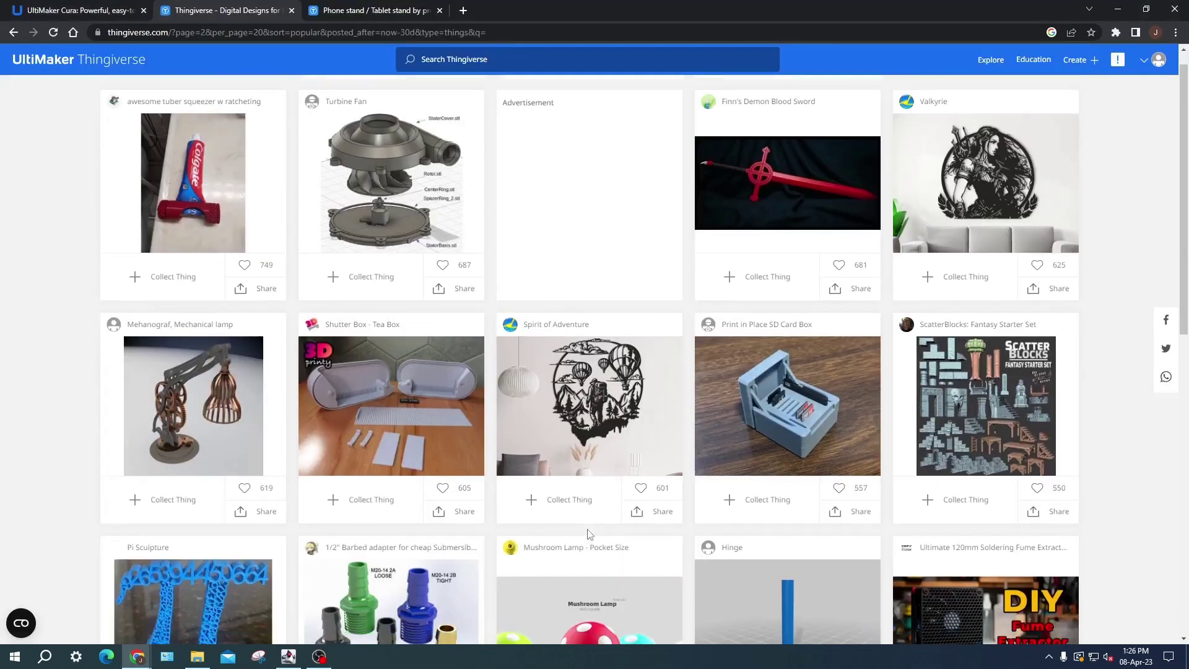
scroll(588, 536, down, 1)
scroll(588, 535, down, 2)
scroll(588, 536, down, 1)
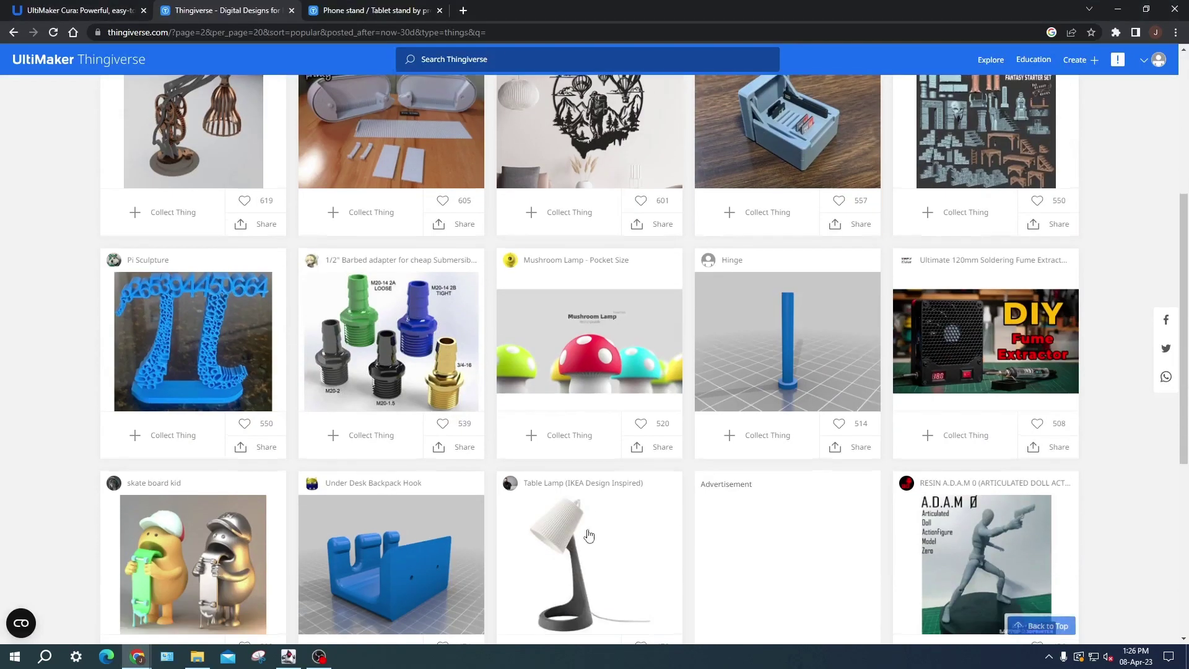
scroll(587, 536, down, 1)
scroll(588, 536, down, 1)
scroll(588, 536, down, 1)
scroll(594, 548, down, 1)
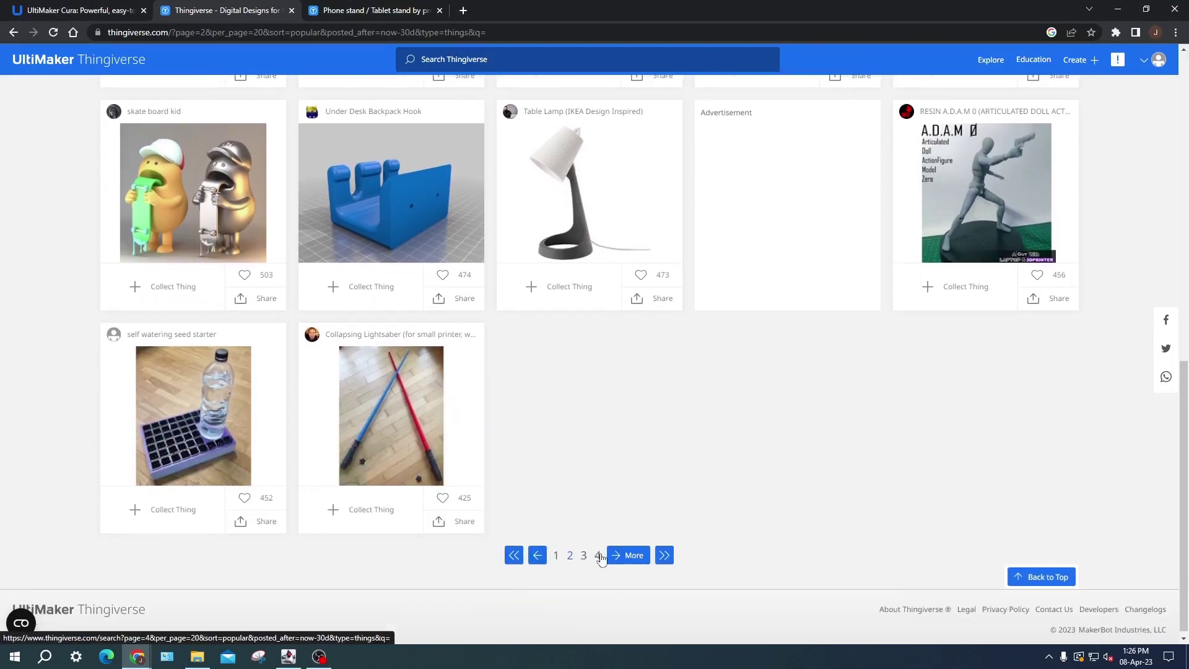
Go to page 3 of Thingiverse popular designs, then bring up the 'Phone stand / Tablet stand' page.
click(584, 556)
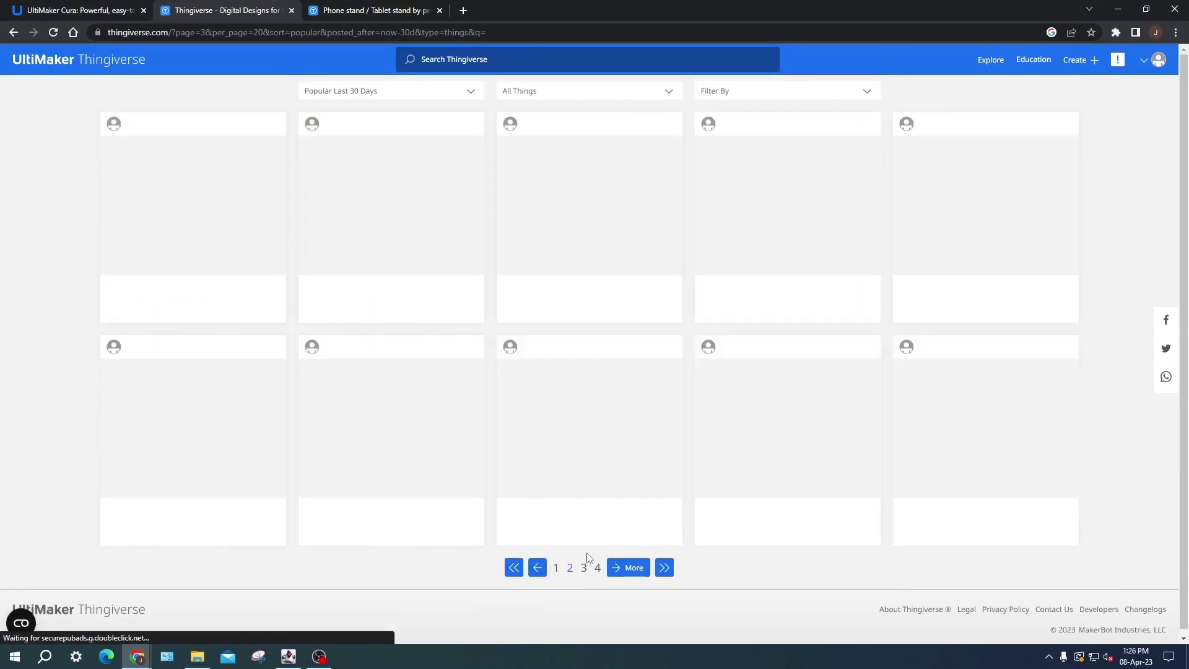
scroll(608, 511, down, 2)
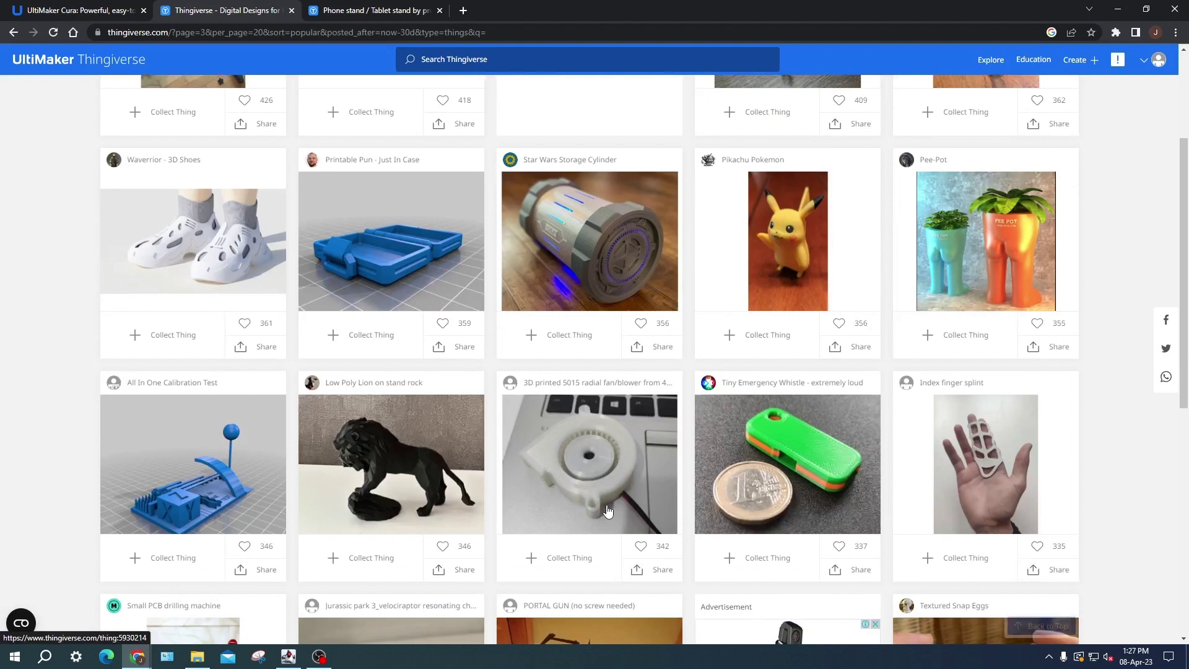
scroll(608, 512, down, 1)
scroll(607, 512, down, 3)
scroll(606, 512, down, 1)
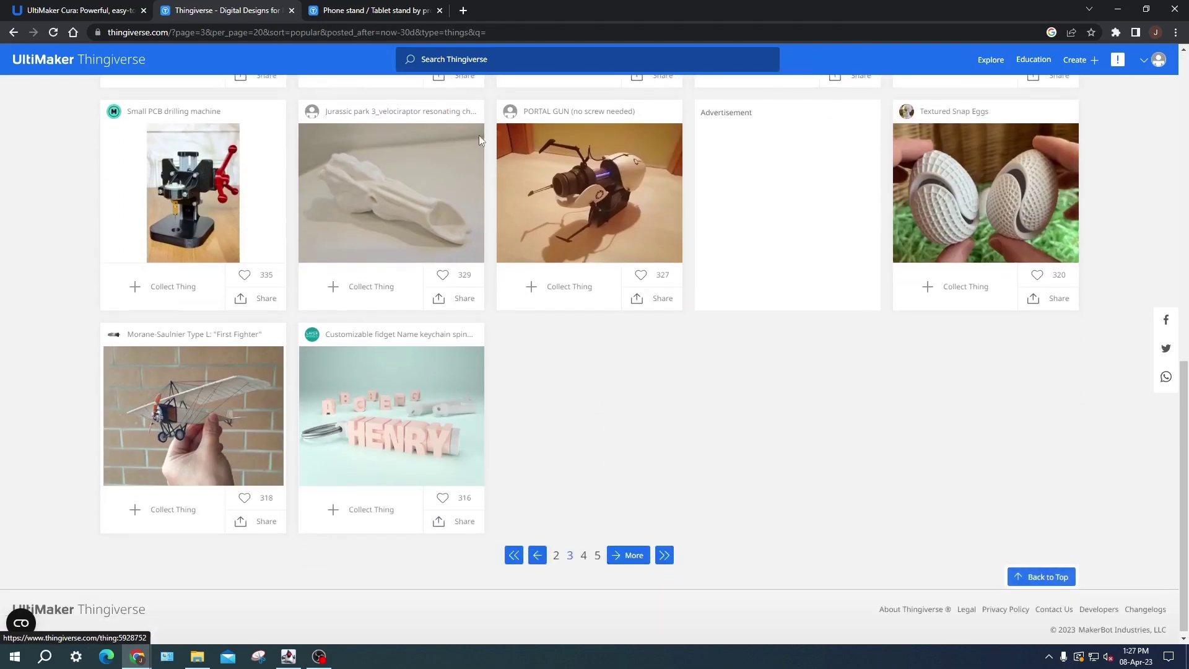
click(402, 8)
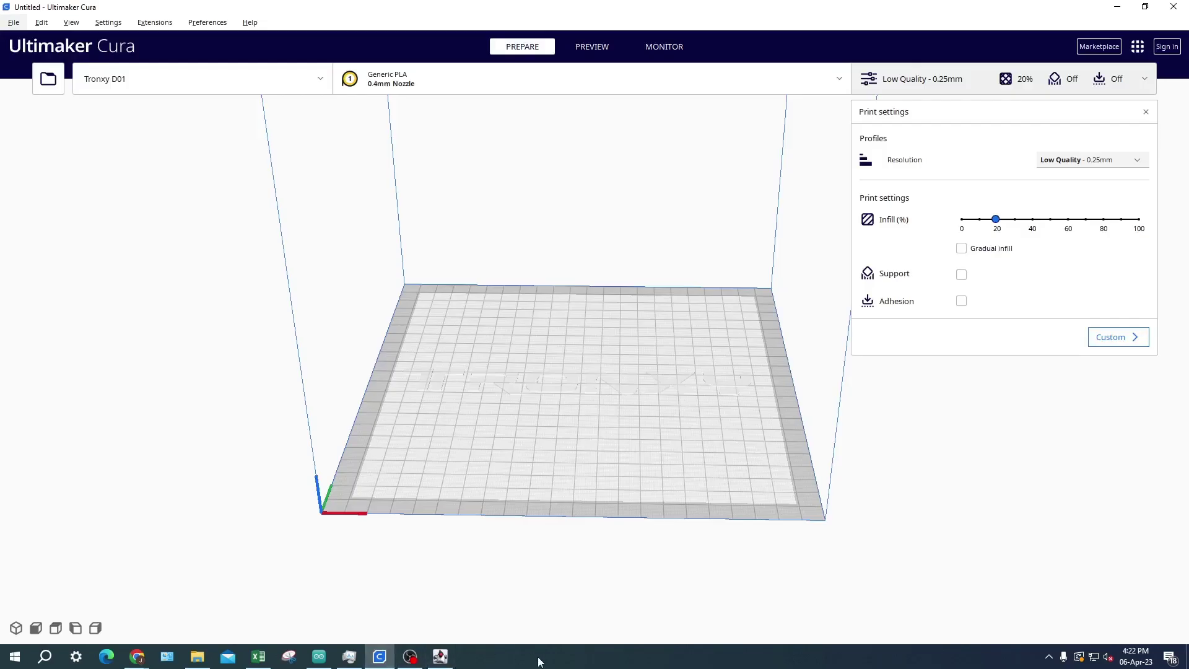
Check the printer list and the Generic PLA, 0.4mm nozzle configuration for the Tronxy D01.
click(182, 83)
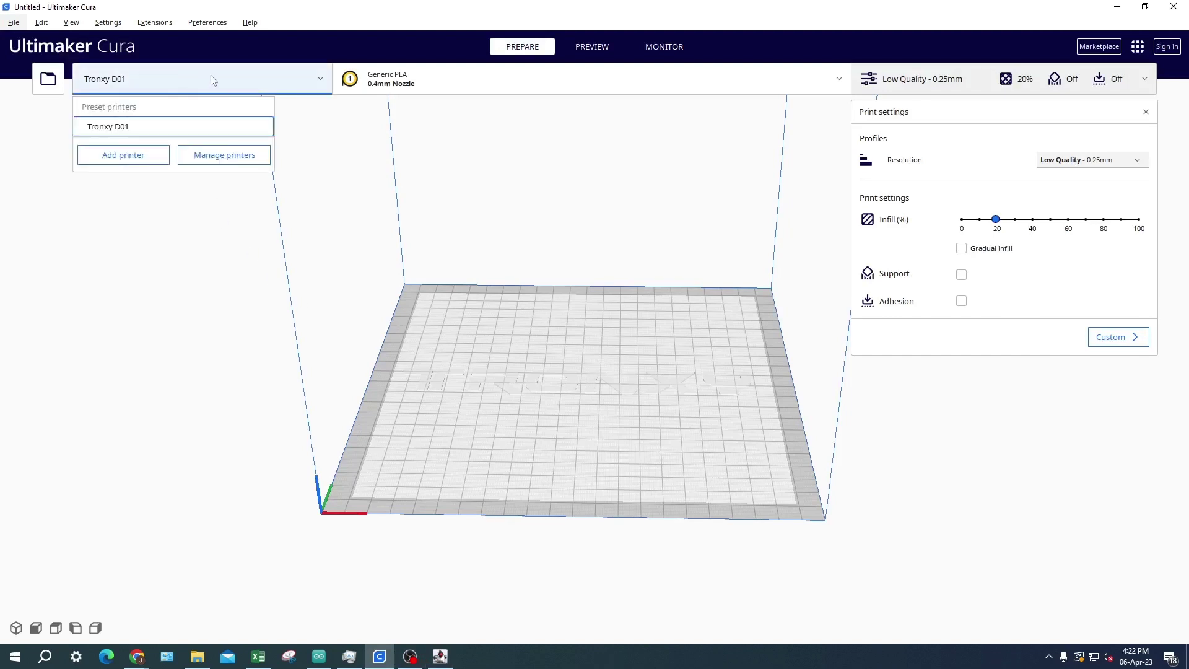
click(213, 81)
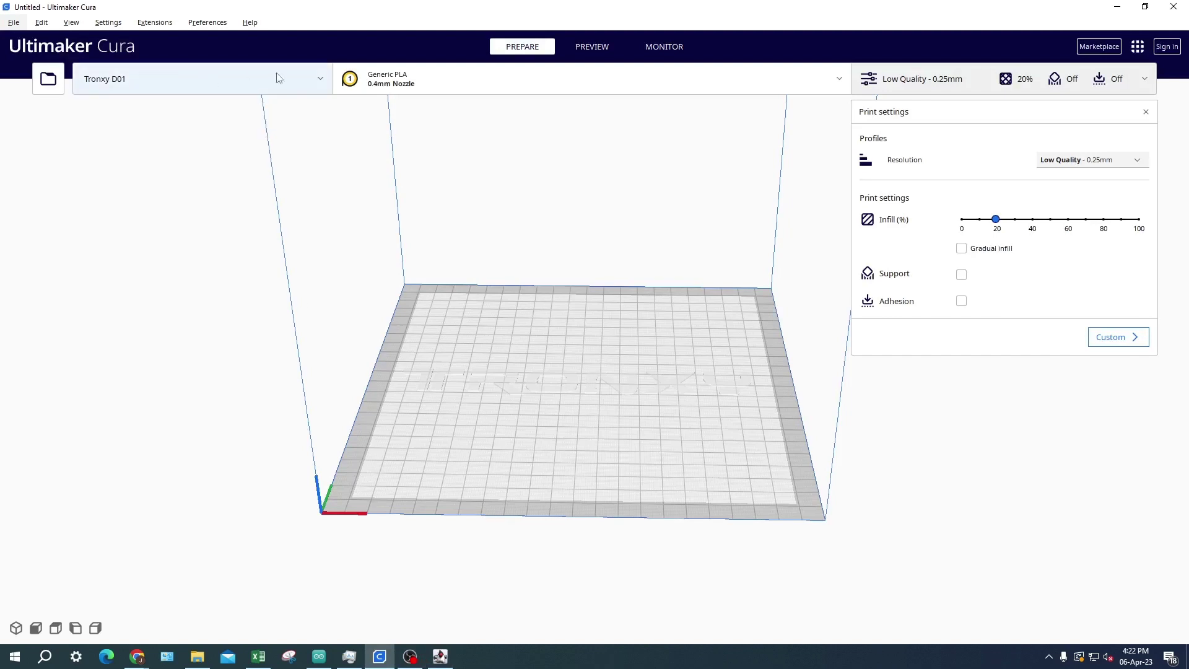
click(540, 79)
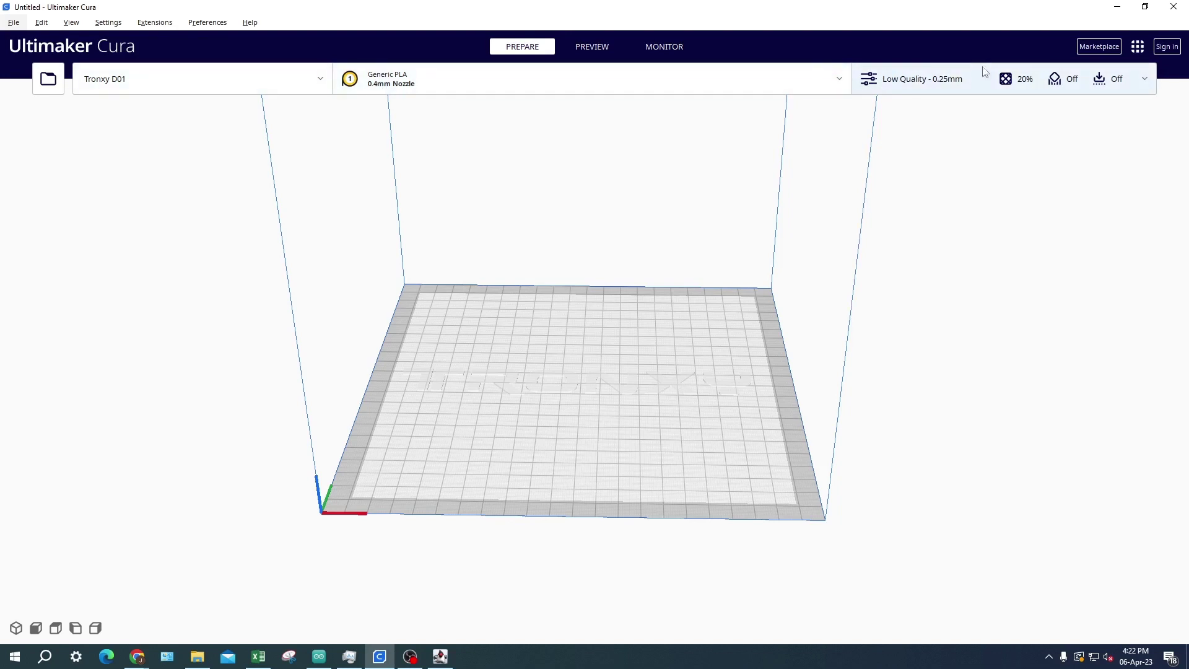
Load smartphone_stand-v2 from the Downloads folder onto the build plate.
click(982, 73)
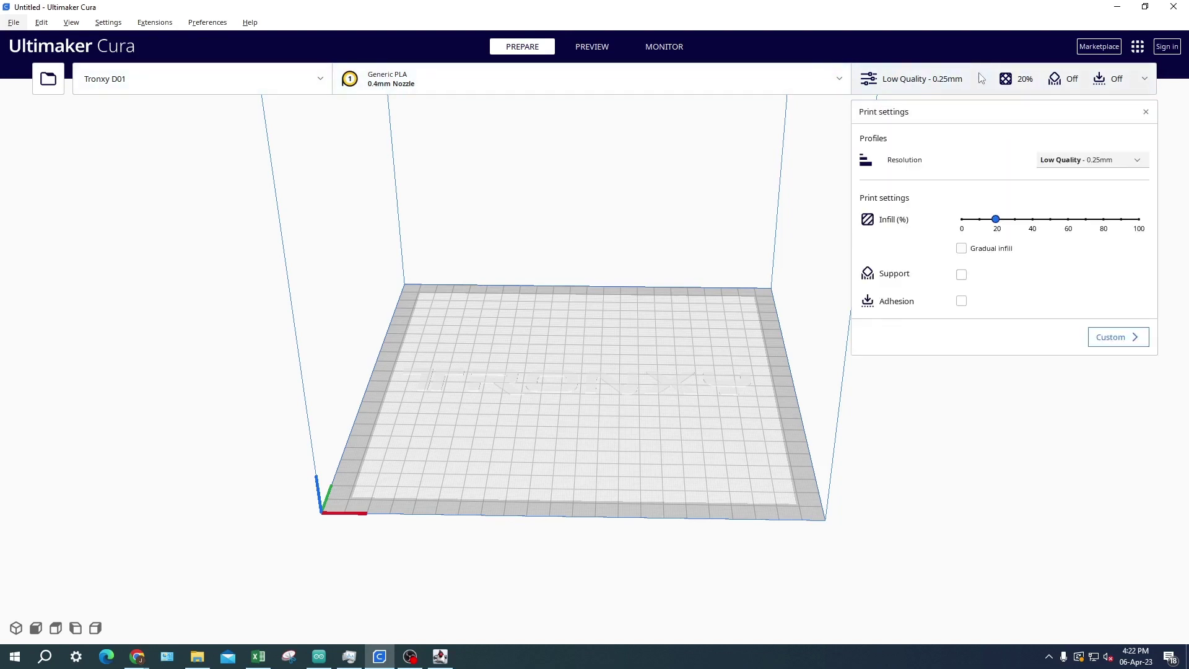
click(54, 90)
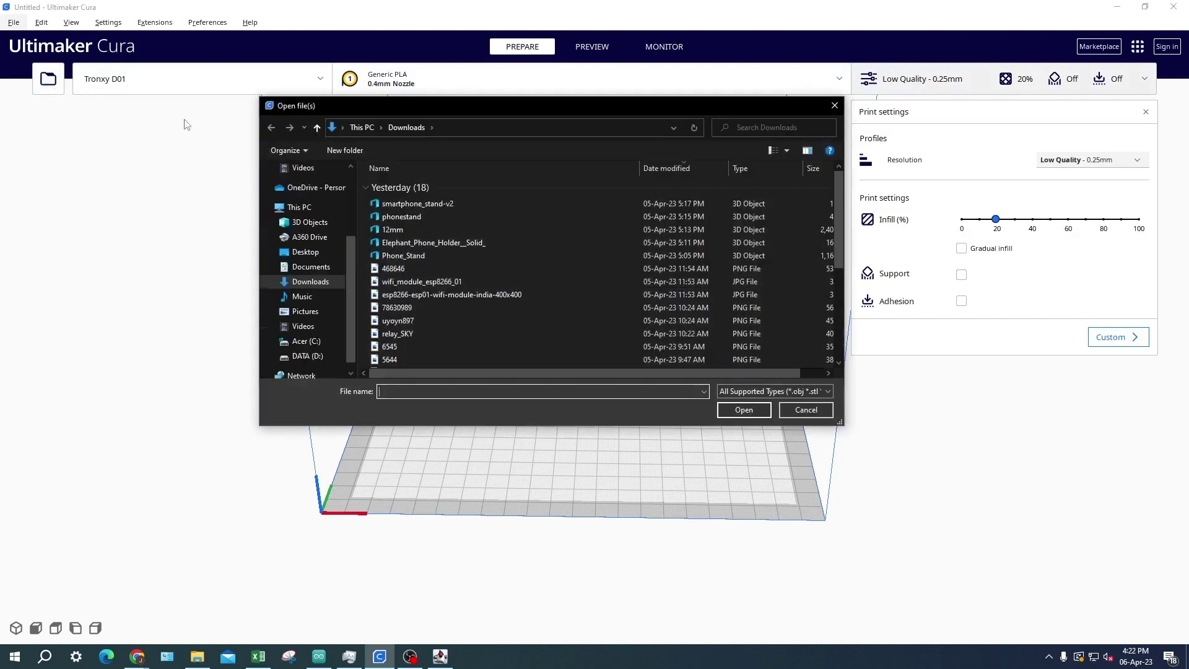
click(491, 206)
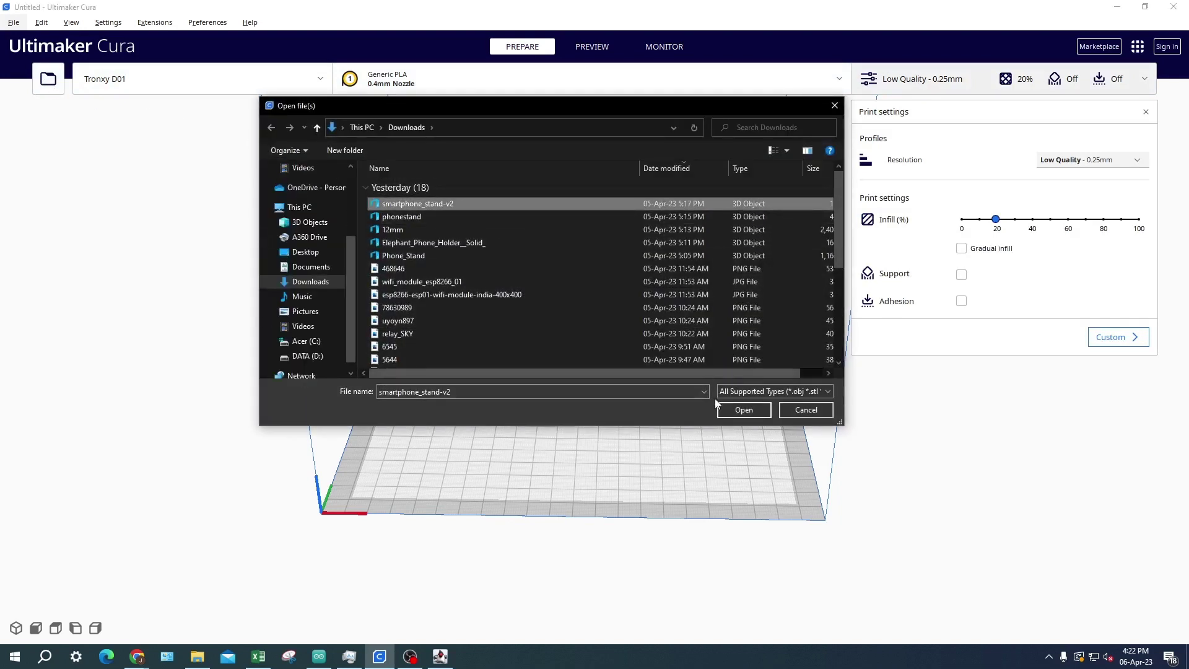
click(743, 410)
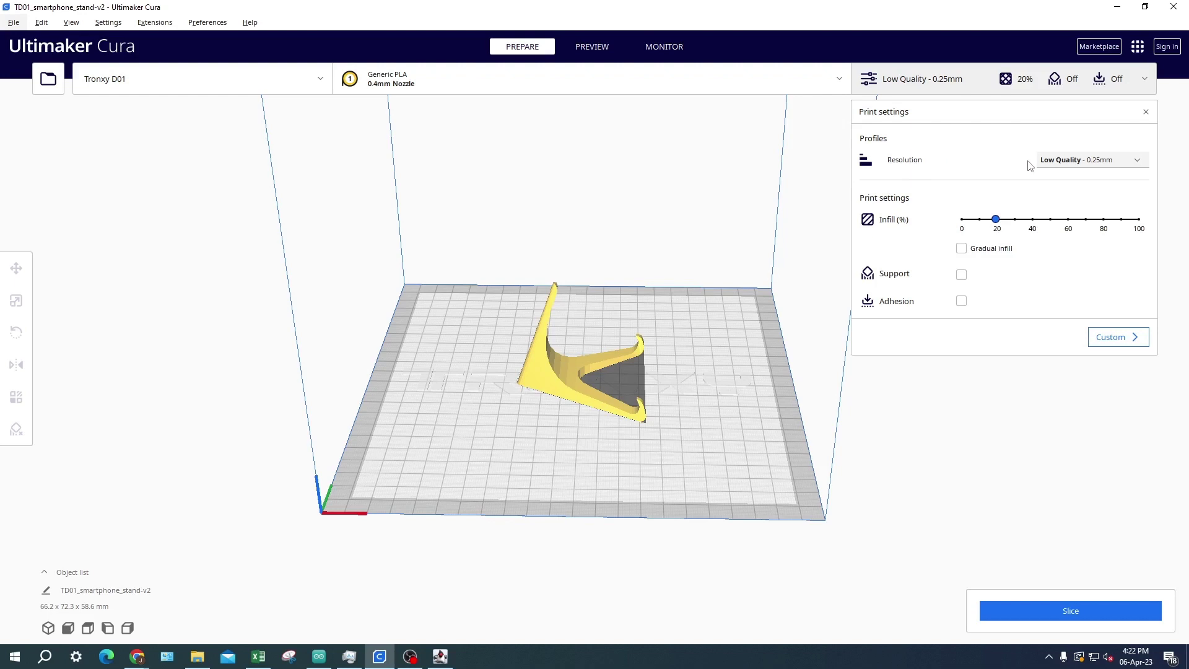
Keep the Low Quality 0.25mm profile, leave support off, and set infill to 0%.
click(1048, 166)
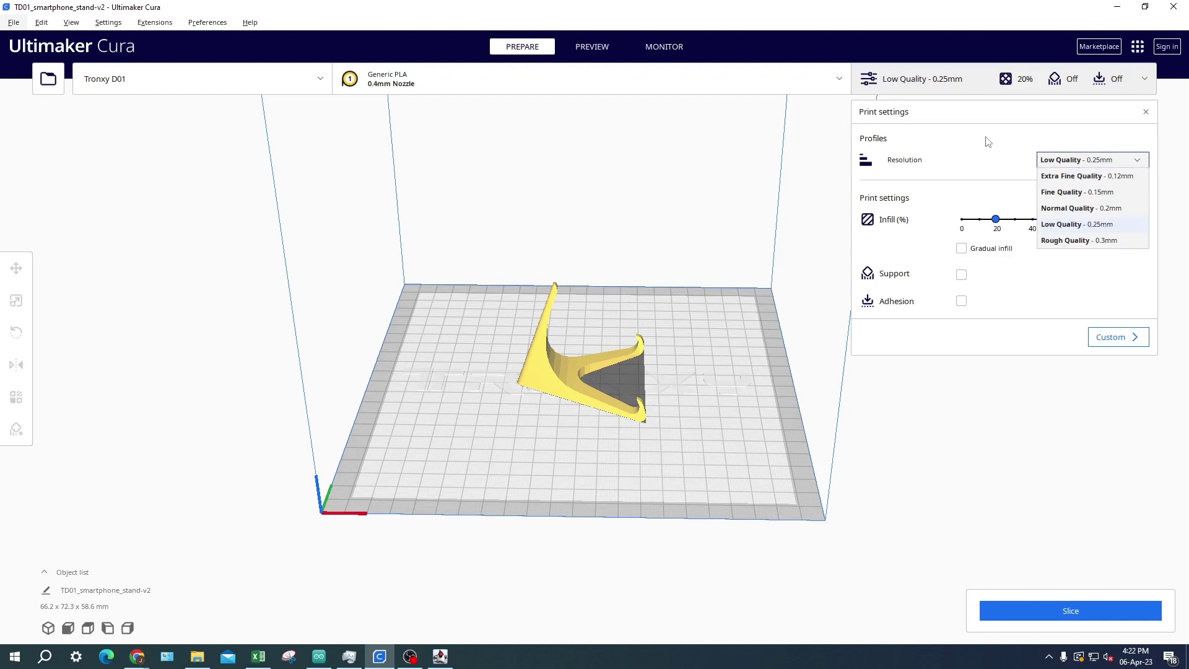
click(1049, 161)
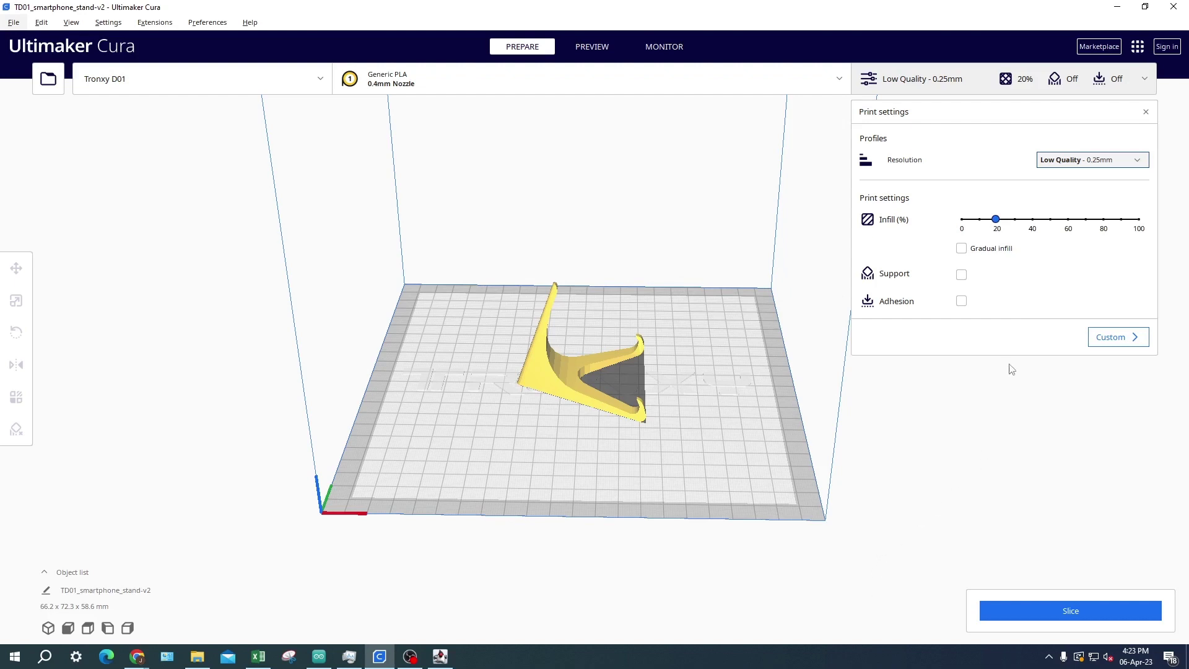
mouse_move(996, 220)
mouse_down()
mouse_move(1032, 227)
mouse_move(977, 223)
mouse_up()
click(966, 277)
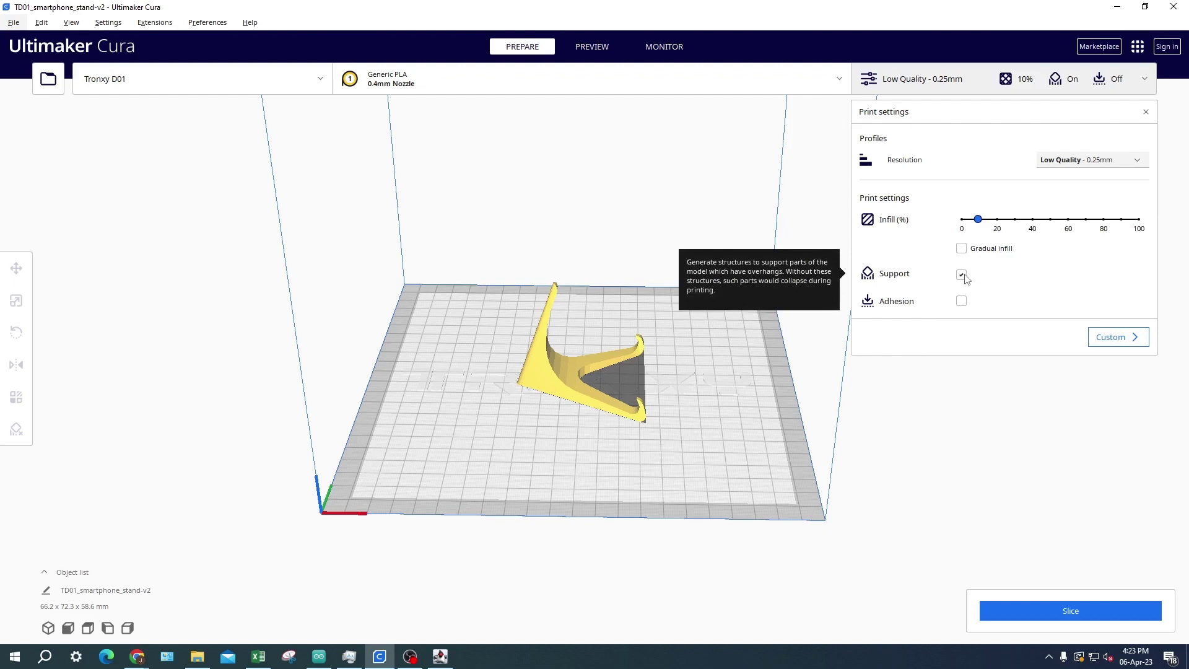
click(963, 276)
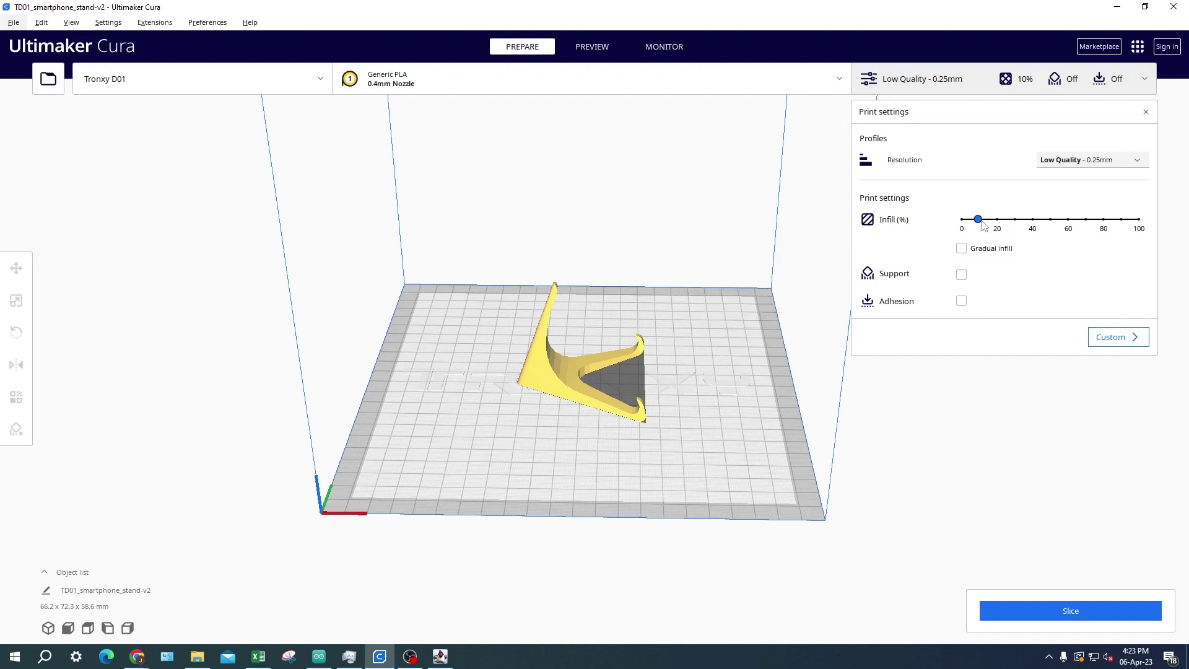
drag(983, 227, 961, 221)
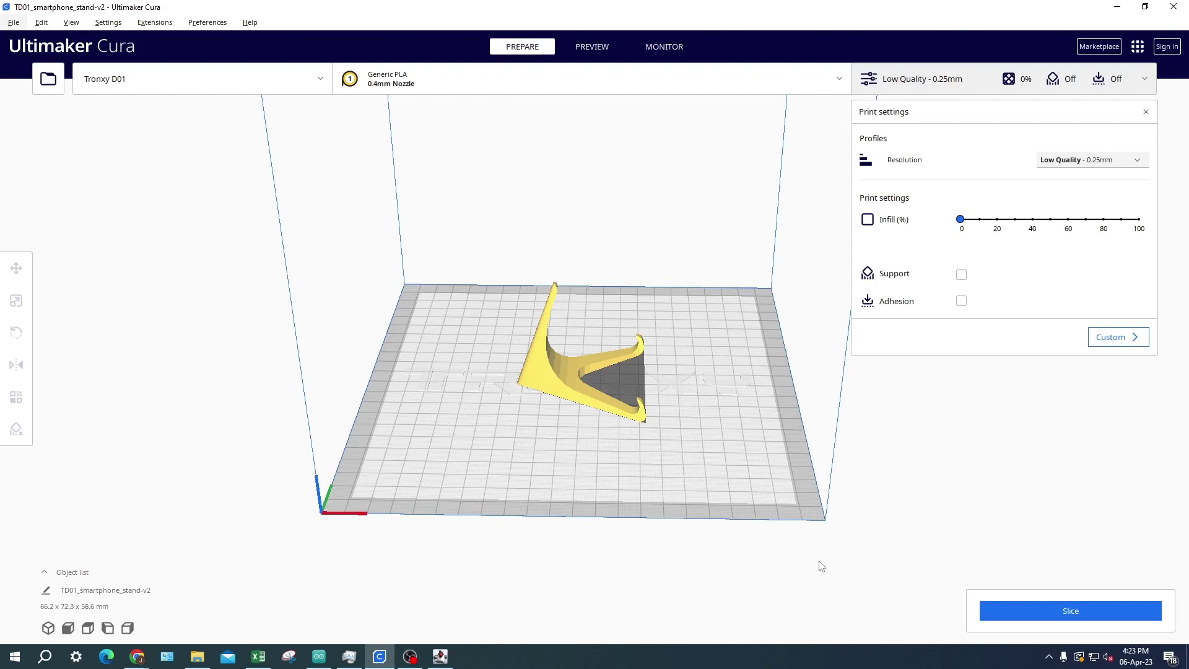
Slice the stand, preview all its layers, and start saving the 50-minute, 6 g G-code.
click(999, 608)
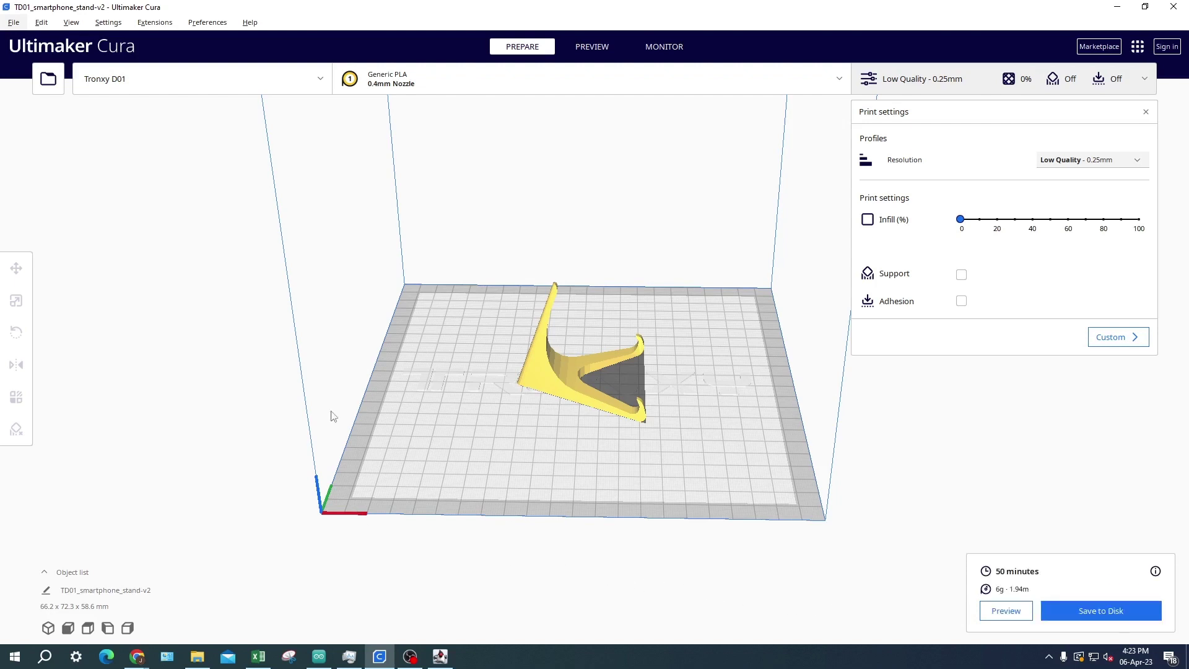
click(588, 51)
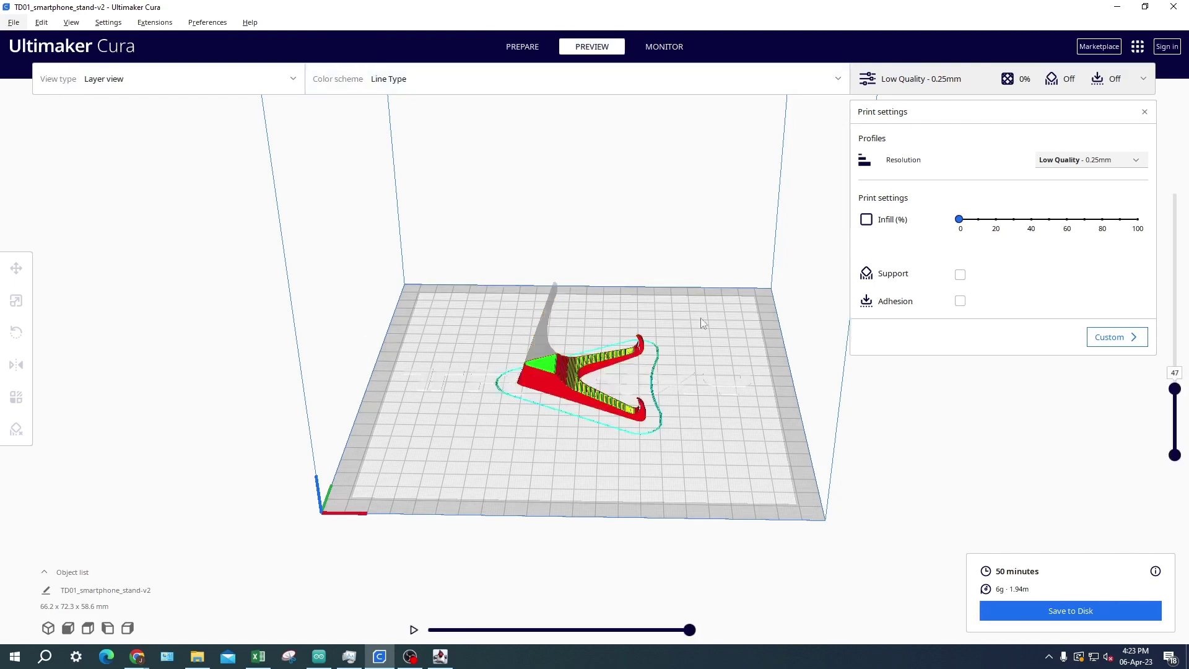
mouse_move(1176, 390)
mouse_down()
mouse_move(1168, 189)
mouse_move(1174, 421)
mouse_move(1161, 244)
mouse_move(1171, 172)
mouse_up()
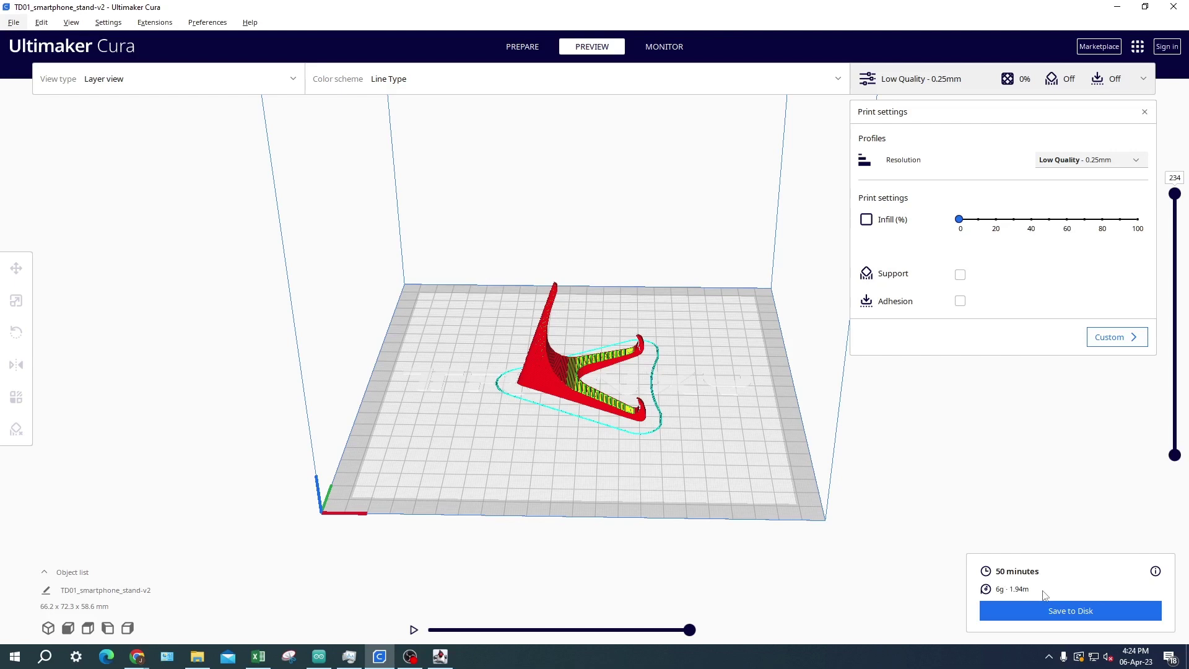
click(1066, 620)
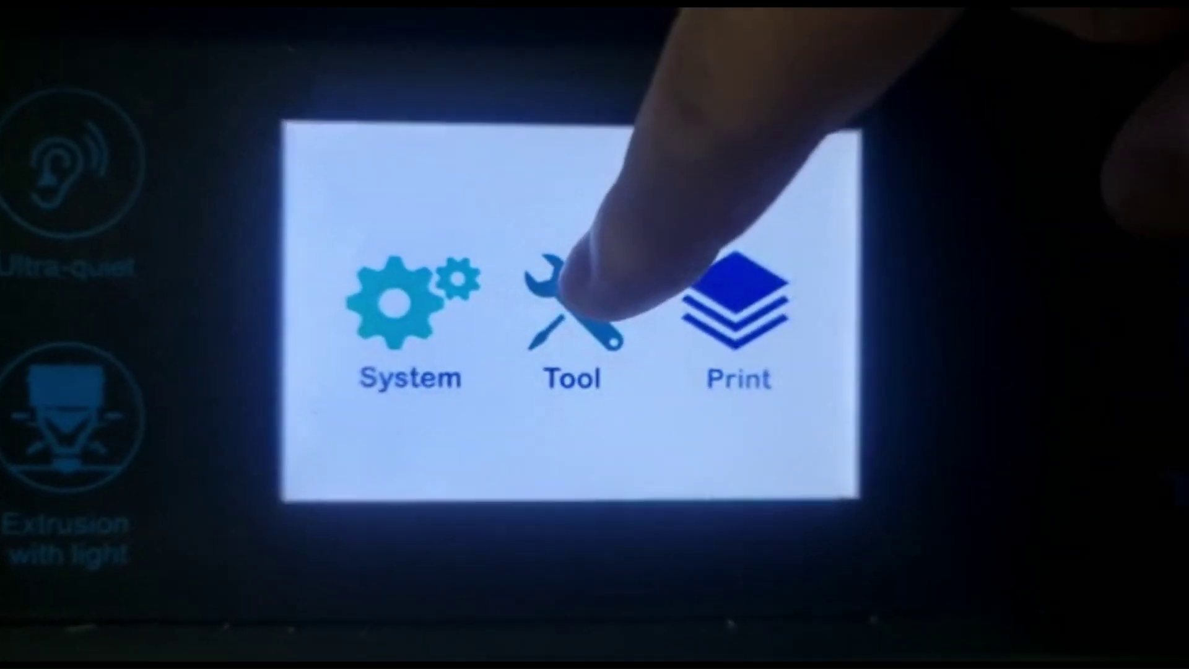
Open the Tool menu from the Tronxy D01 touchscreen's home screen.
click(563, 288)
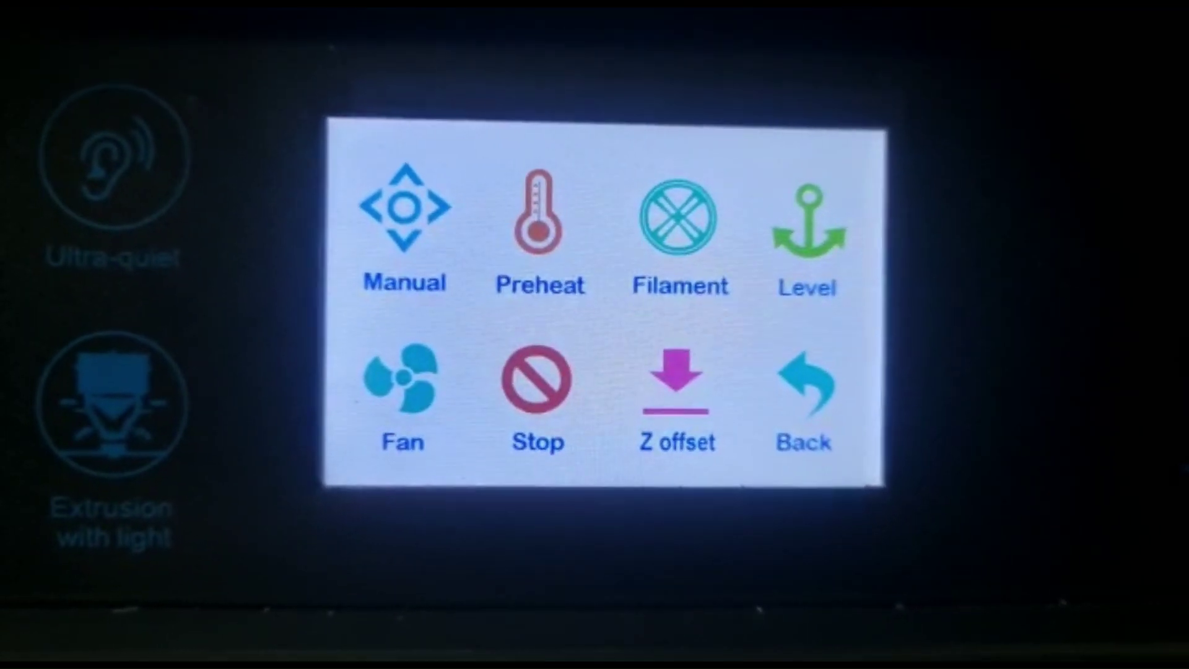